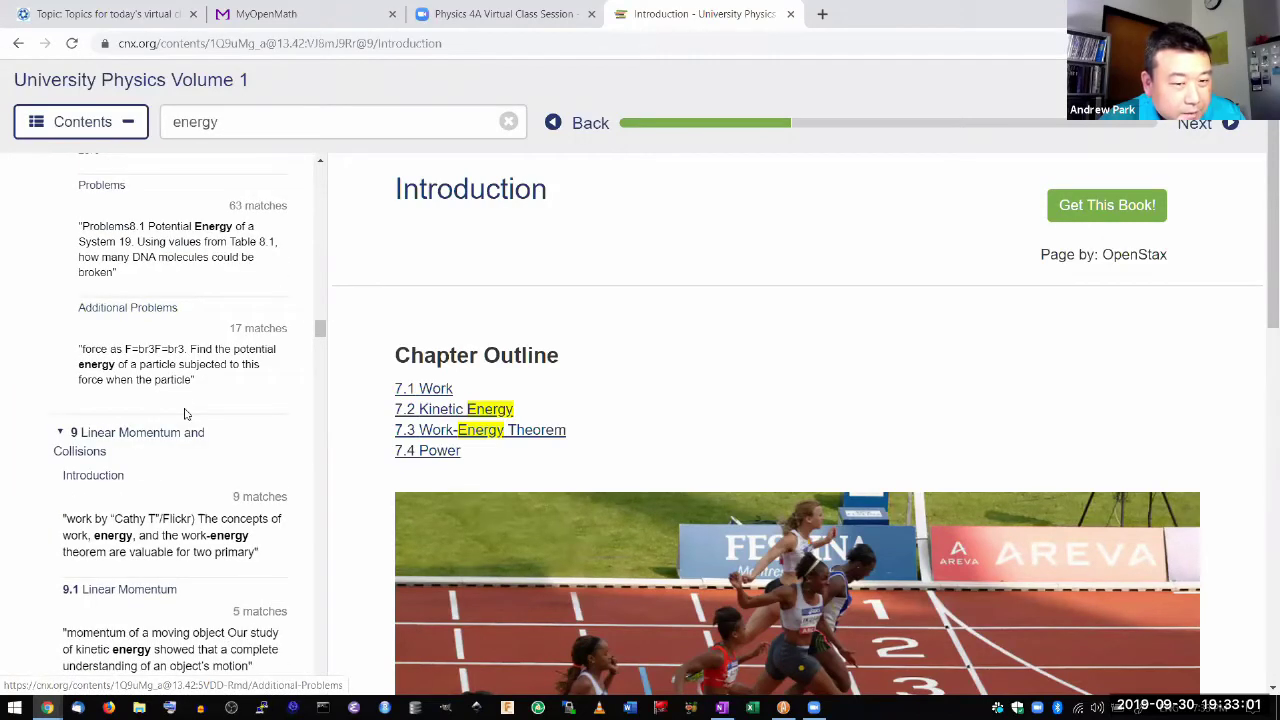
Close the energy search-results sidebar, leaving the Chapter 7 Introduction page alone at full width
scroll(172, 238, "up", 3)
left_click(128, 123)
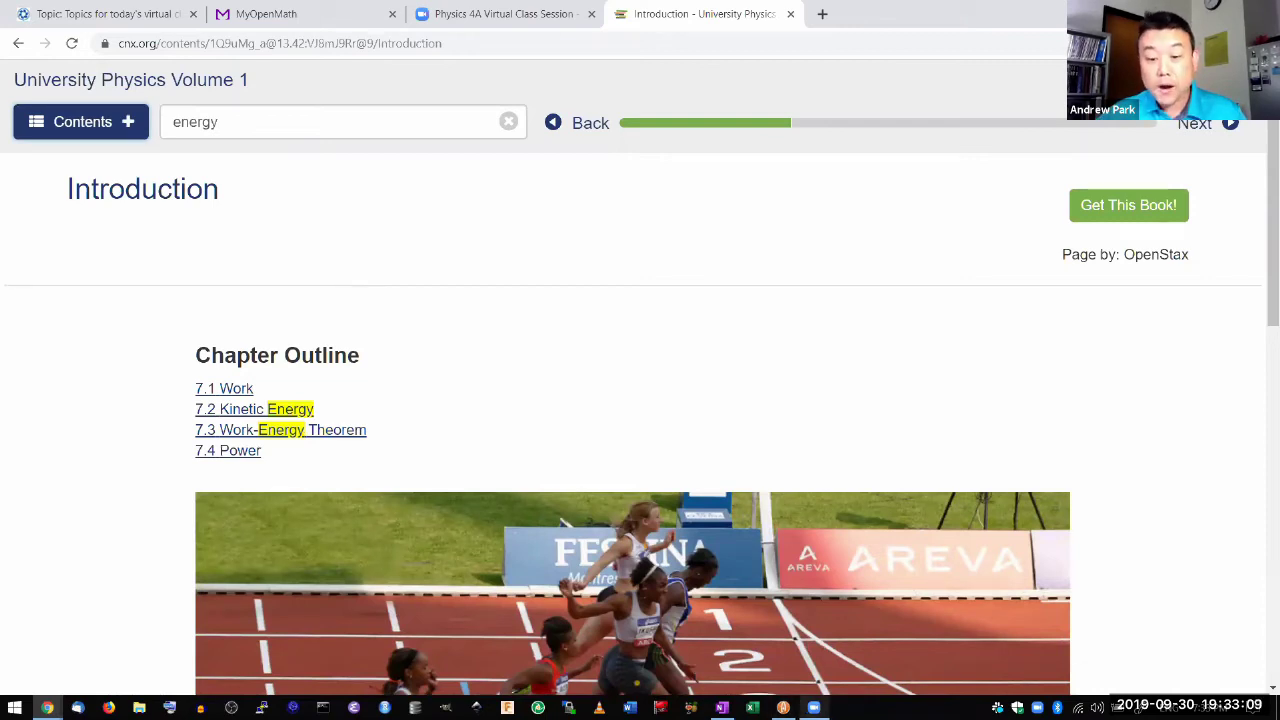
Switch to the Algodoo pendulum scene and start the simulation
mouse_move(783, 707)
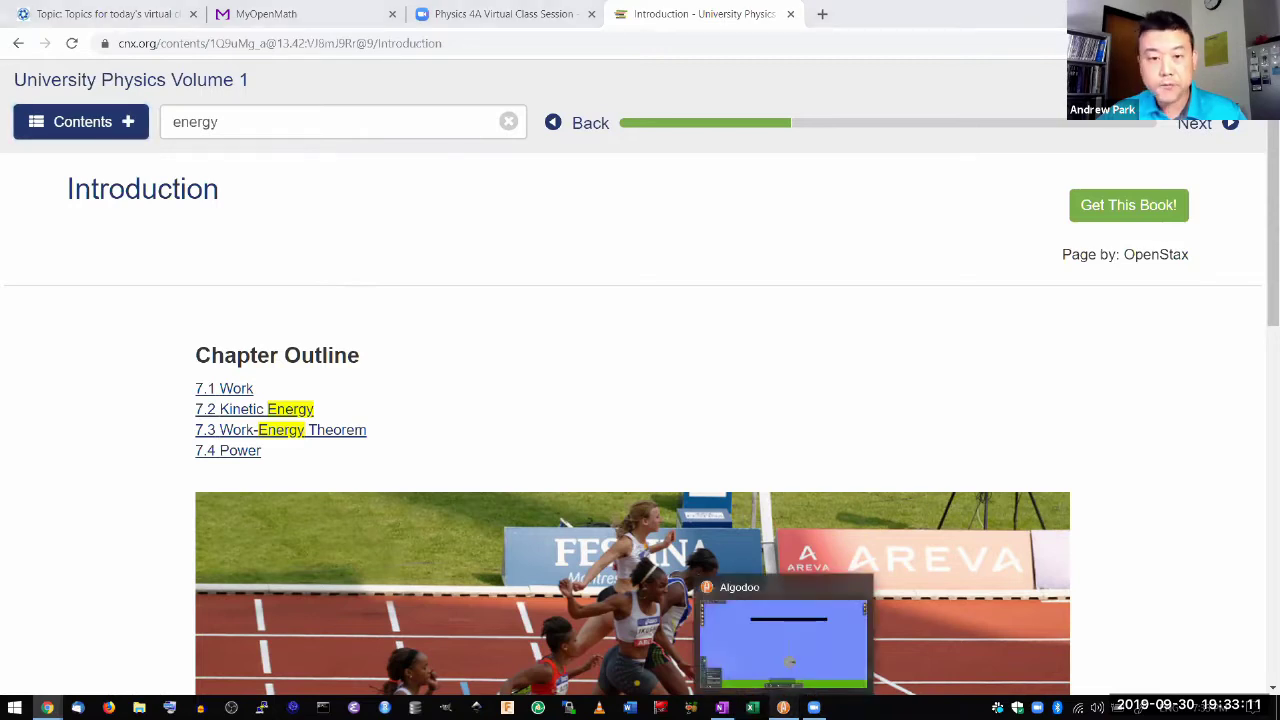
left_click(737, 627)
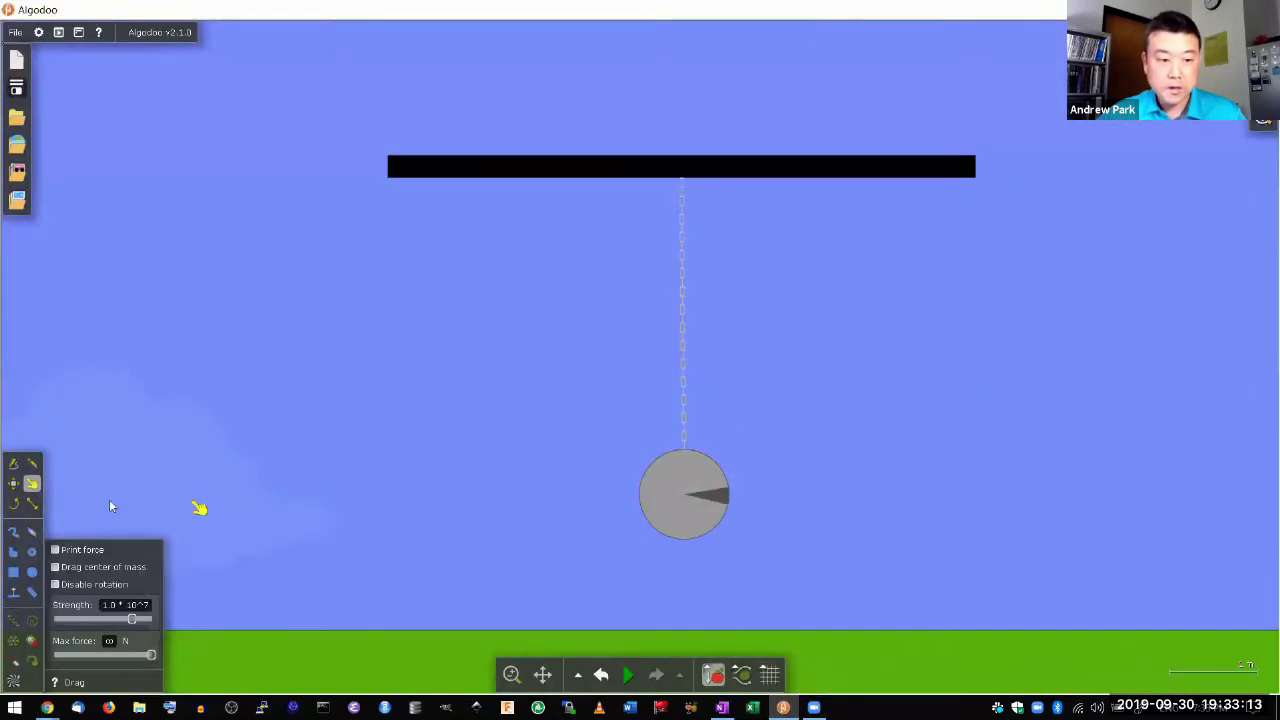
left_click(632, 677)
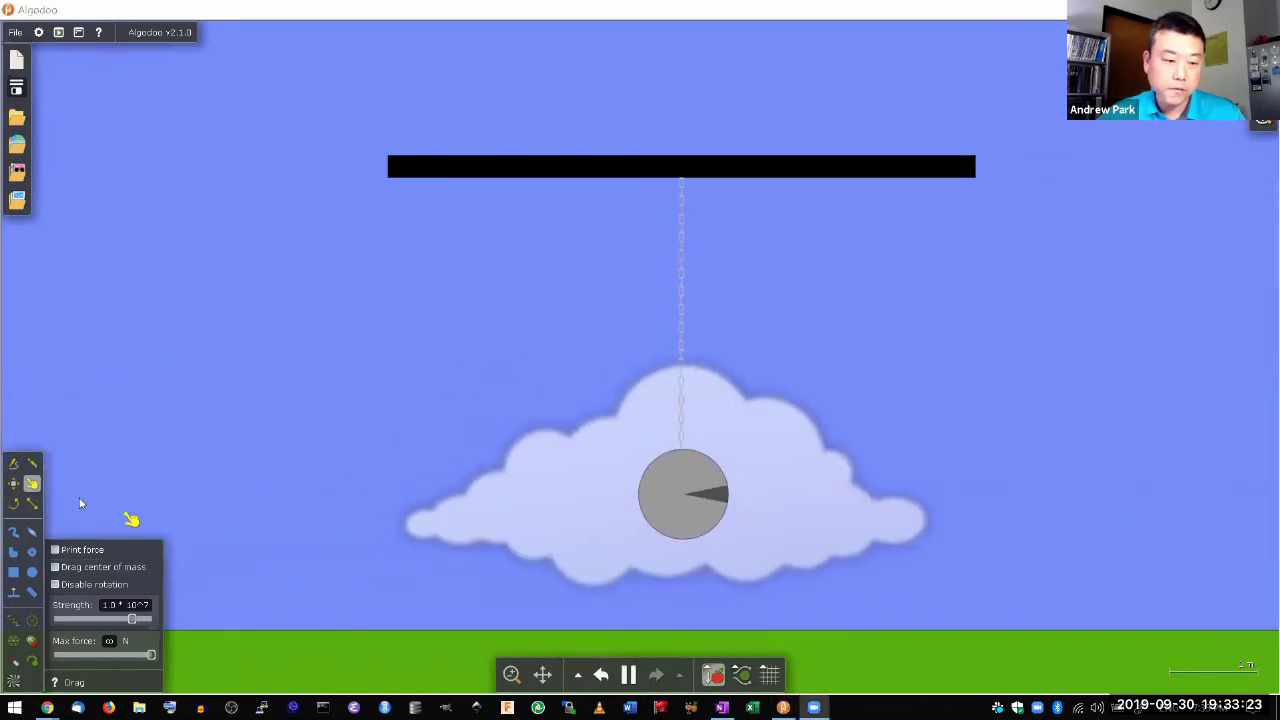
Pull the ball out to the left and release it so it swings on its chain
left_click_drag(676, 493, 432, 395)
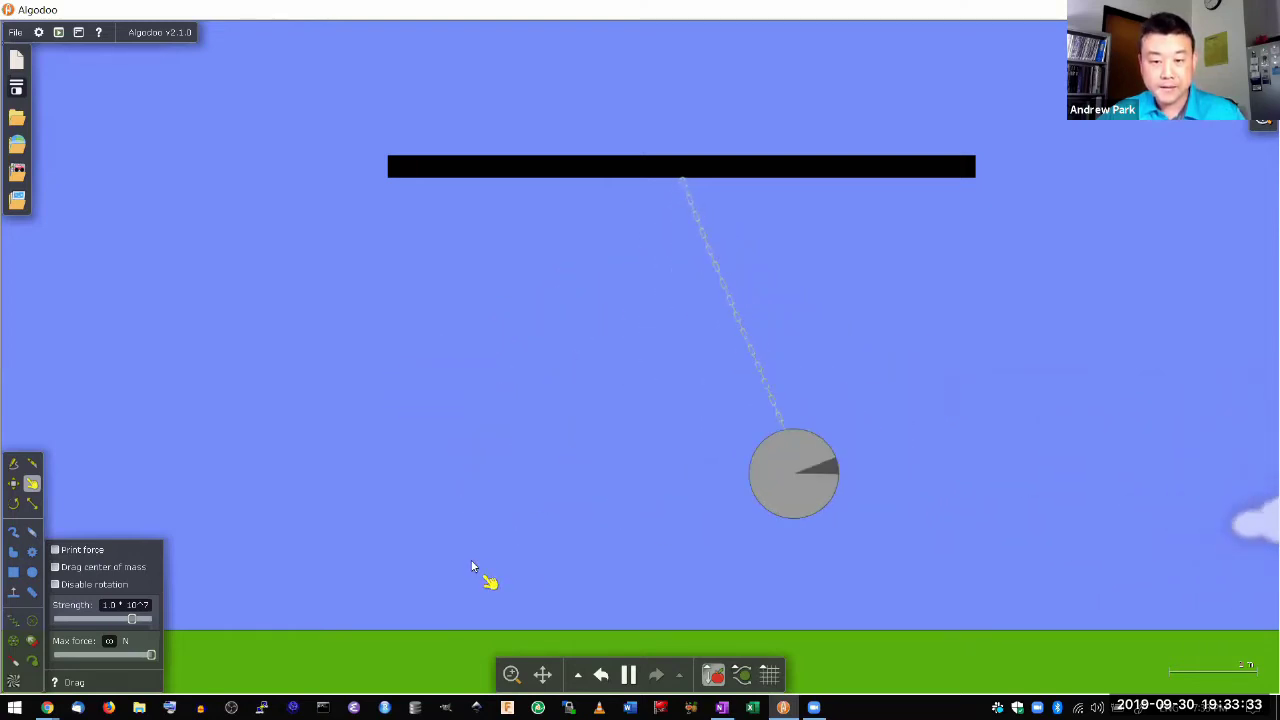
left_click(630, 676)
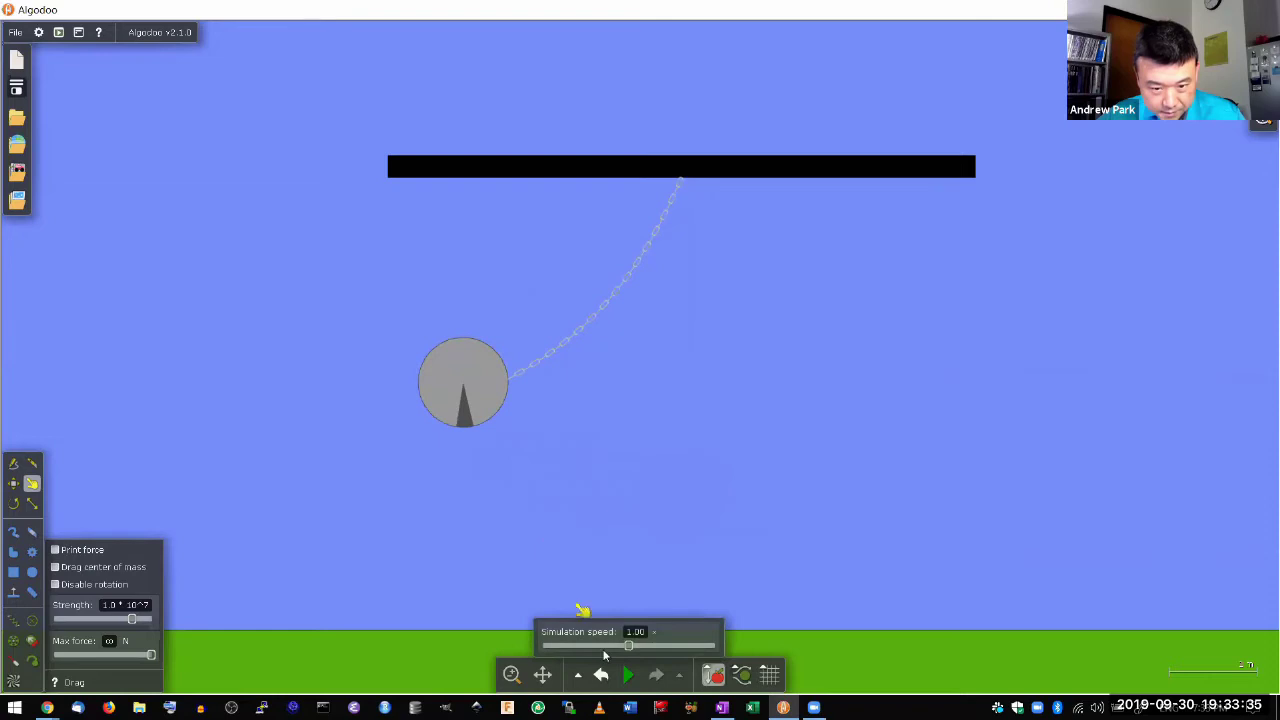
left_click(627, 674)
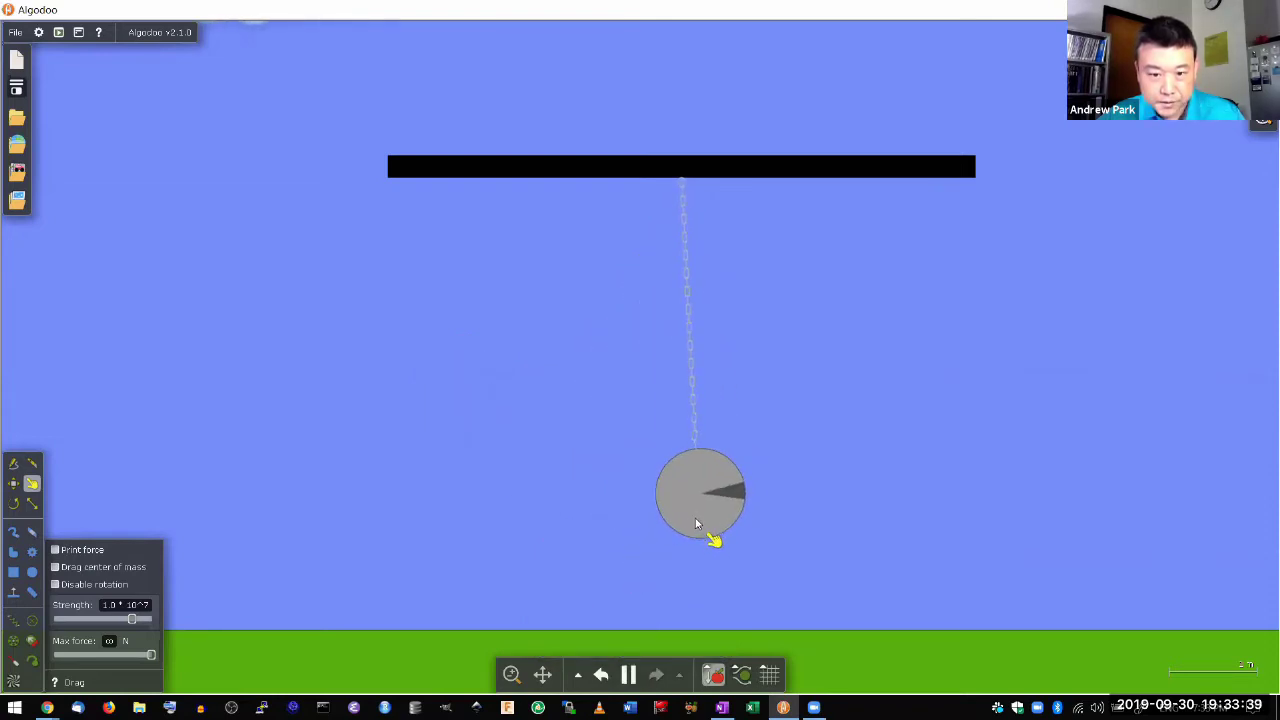
left_click_drag(652, 505, 544, 464)
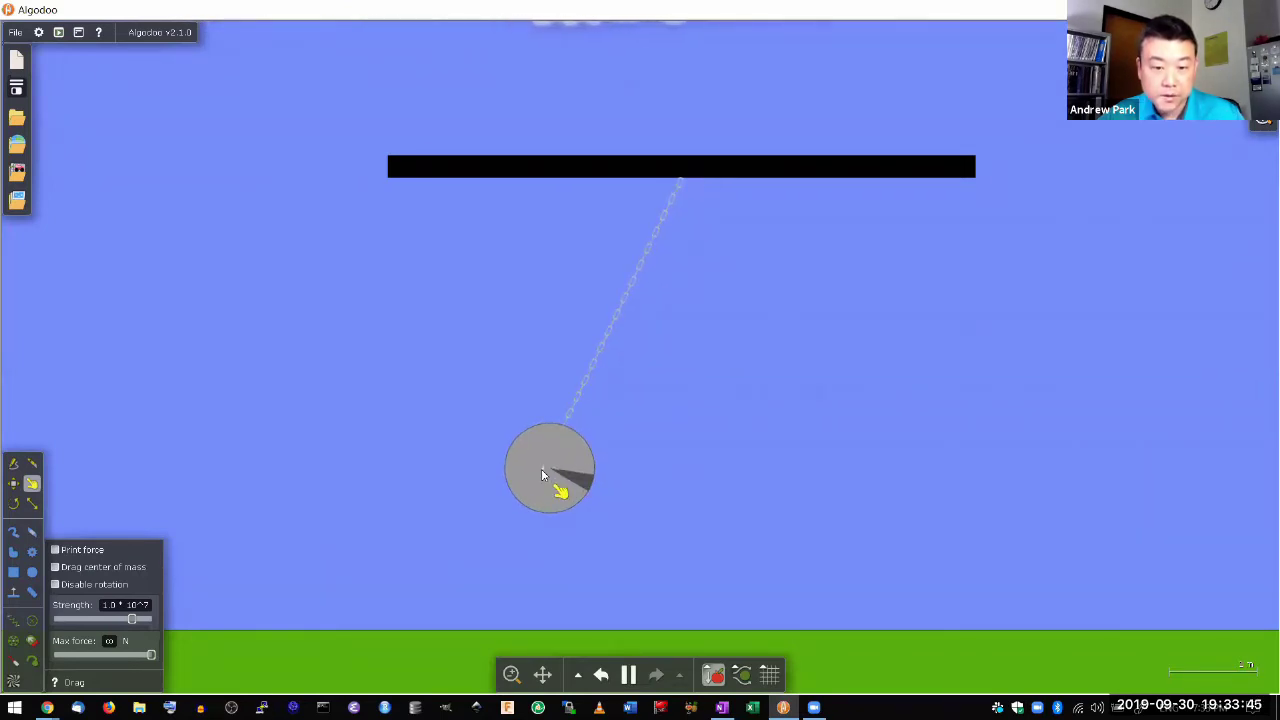
left_click_drag(540, 476, 545, 480)
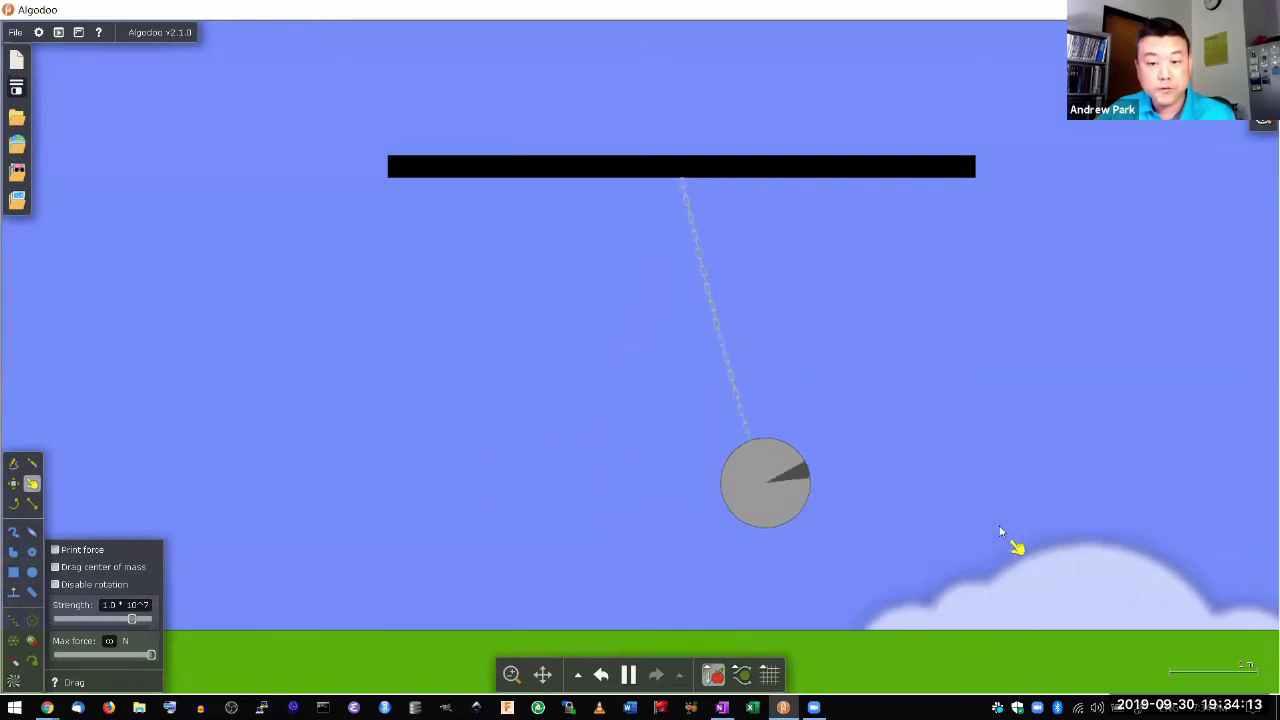
left_click_drag(992, 518, 968, 503)
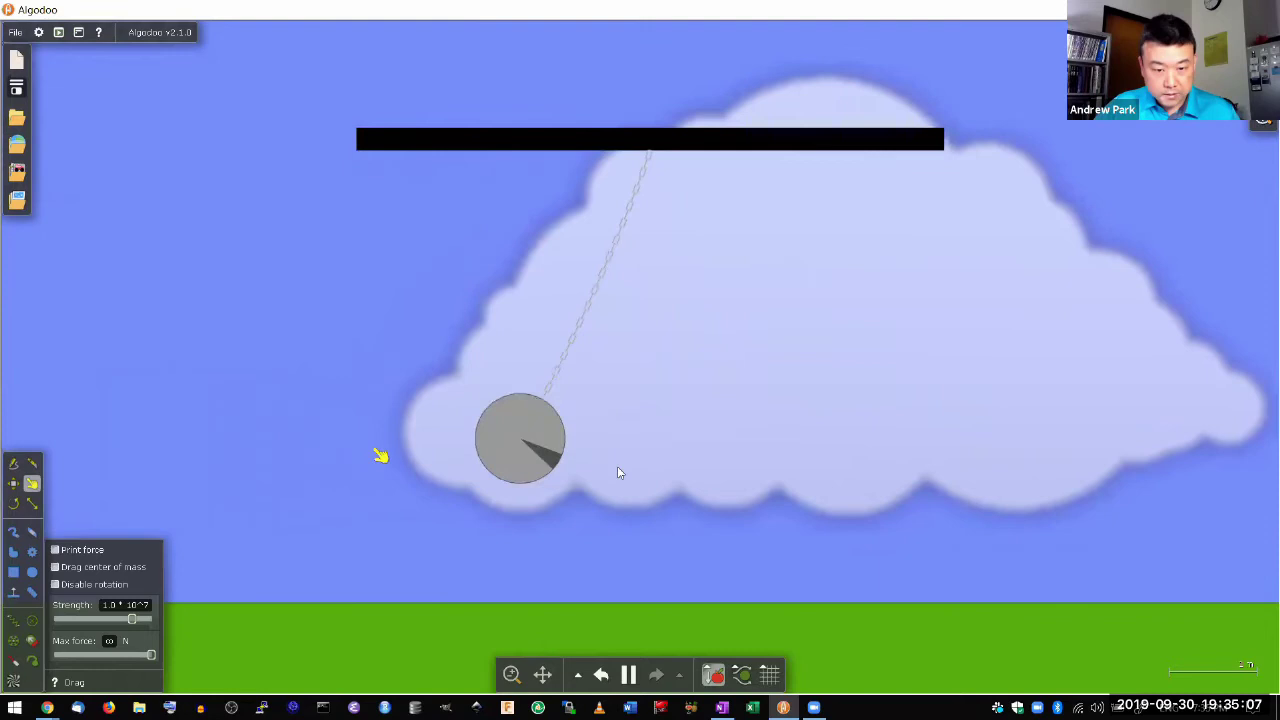
mouse_move(627, 676)
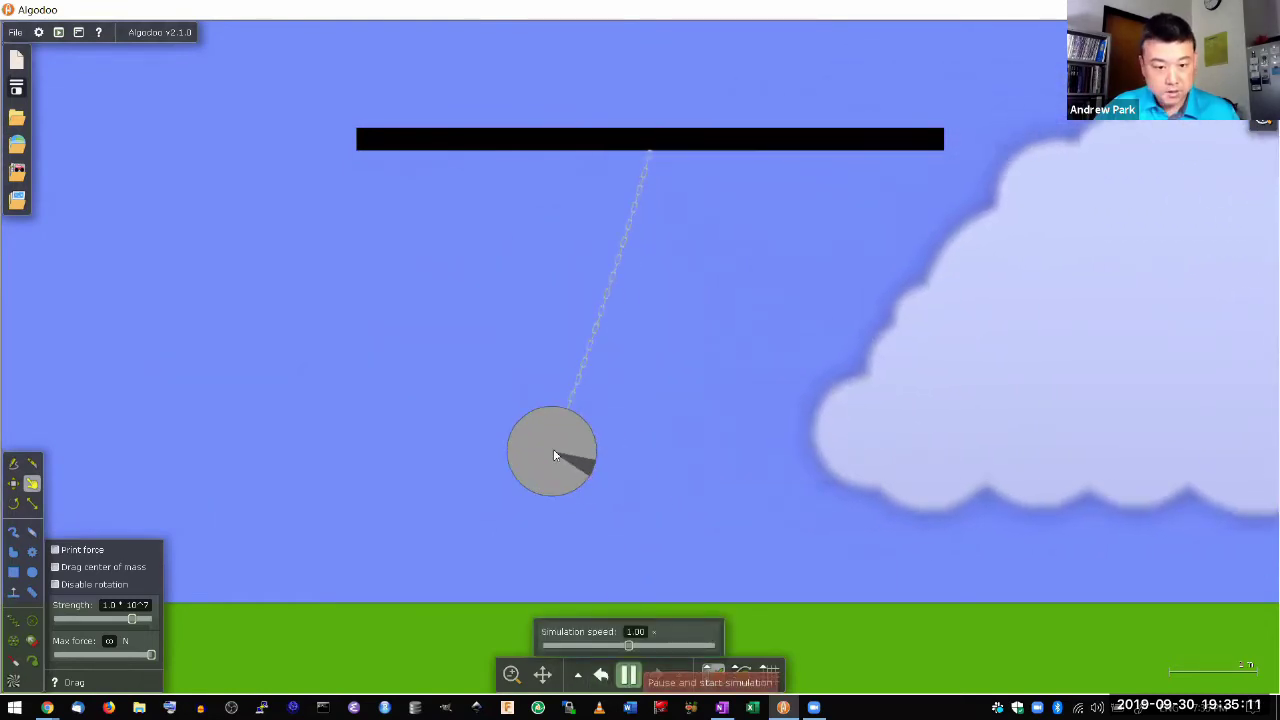
Open a Speed/Time plot for the ball, place it top-left, and run the simulation
right_click(555, 456)
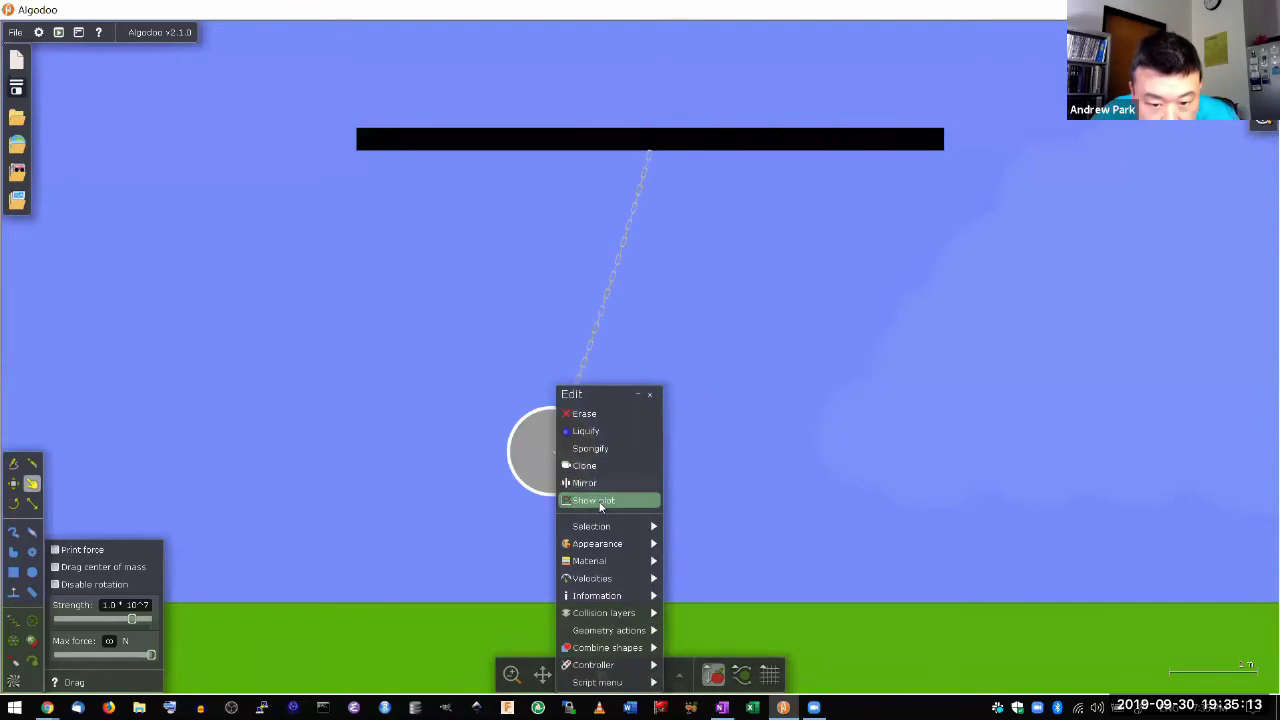
left_click(600, 503)
left_click_drag(573, 226, 157, 63)
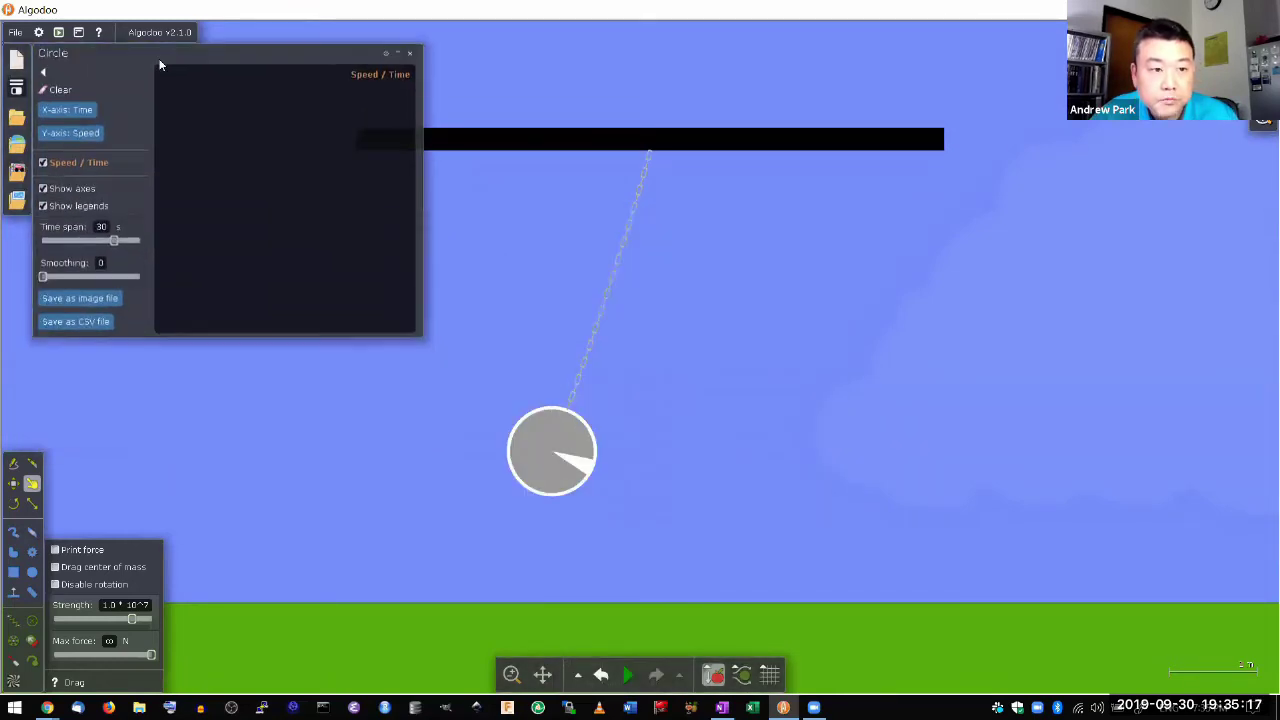
left_click(628, 675)
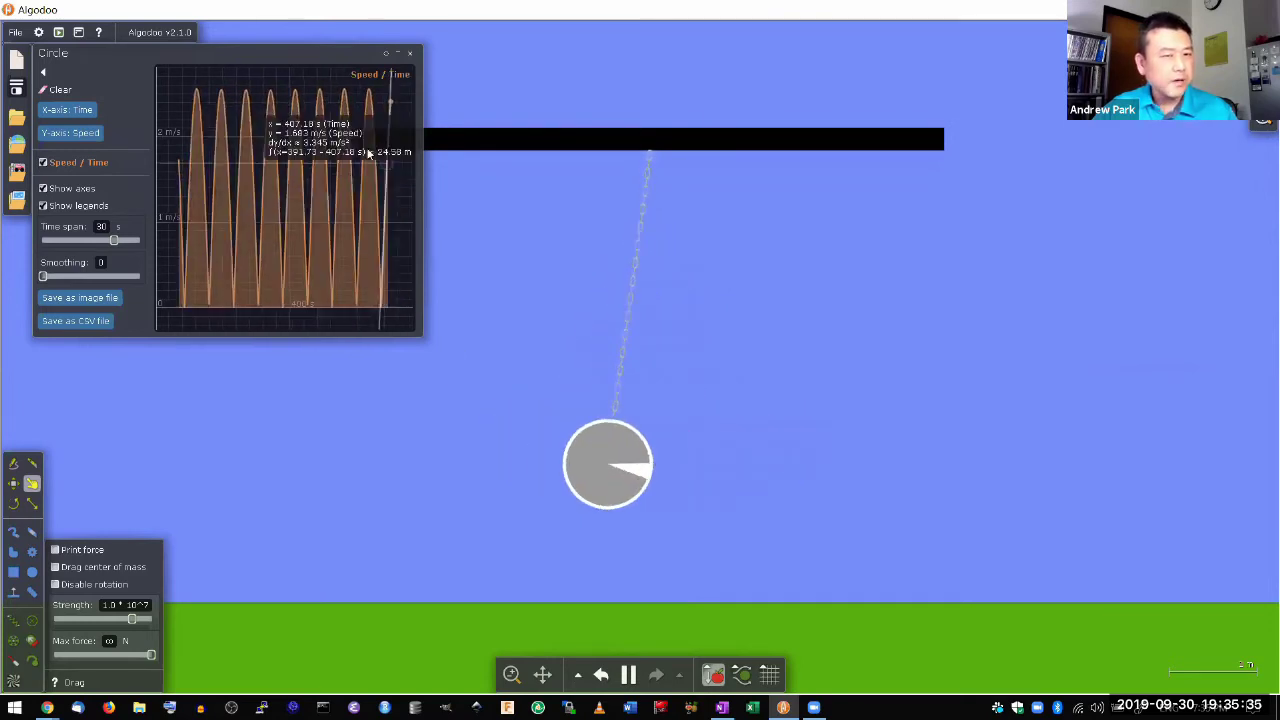
Measure the area under the speed curve over a short and a wider time range
mouse_move(229, 181)
left_mouse_down()
mouse_move(236, 250)
mouse_move(292, 365)
mouse_move(290, 390)
left_mouse_up()
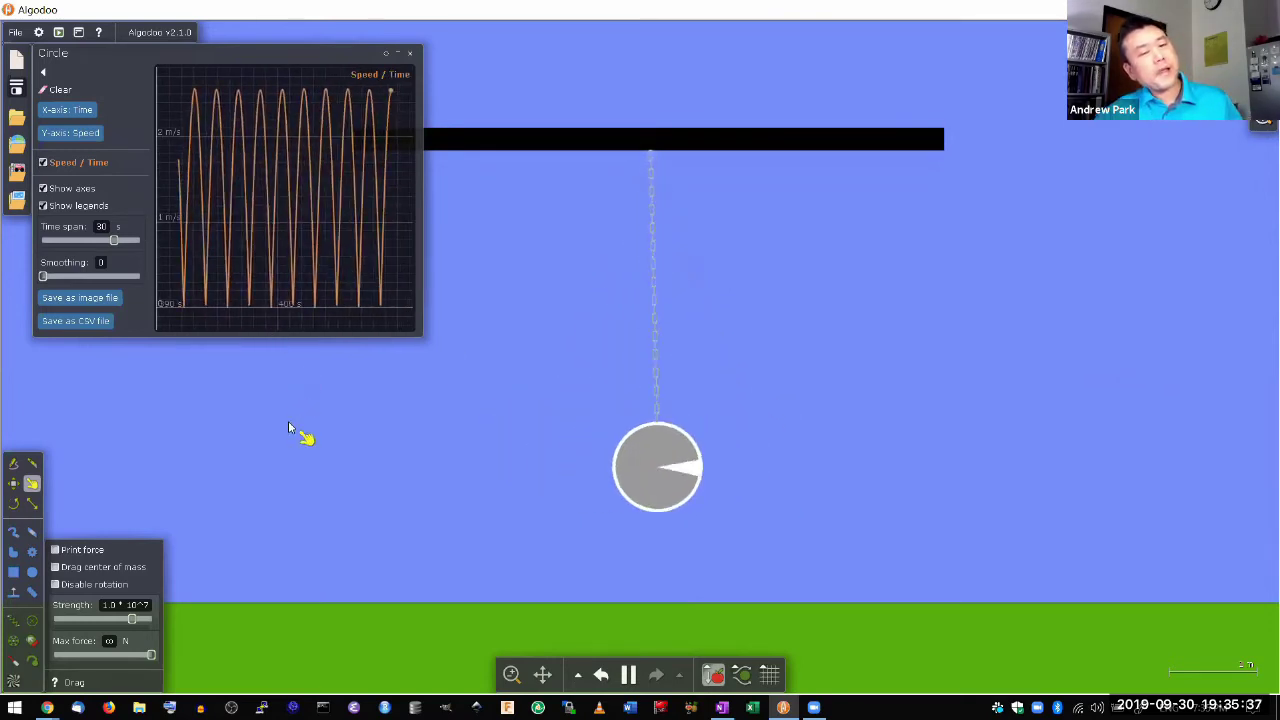
left_click(627, 675)
mouse_move(197, 103)
left_mouse_down()
mouse_move(569, 360)
mouse_move(662, 472)
mouse_move(330, 95)
mouse_move(240, 92)
mouse_move(345, 100)
mouse_move(385, 170)
mouse_move(415, 426)
mouse_move(392, 470)
left_mouse_up()
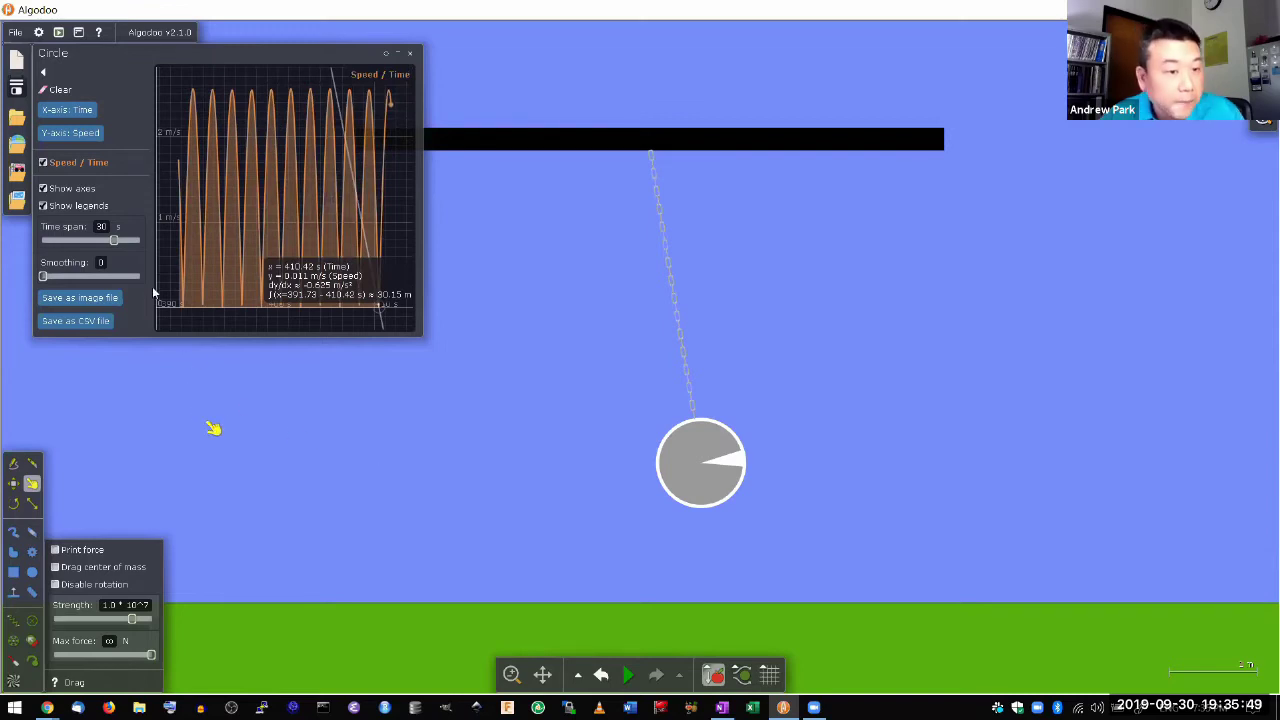
Clear the integral measurement and switch the plot's Y-axis to vertical position
left_click_drag(153, 291, 88, 140)
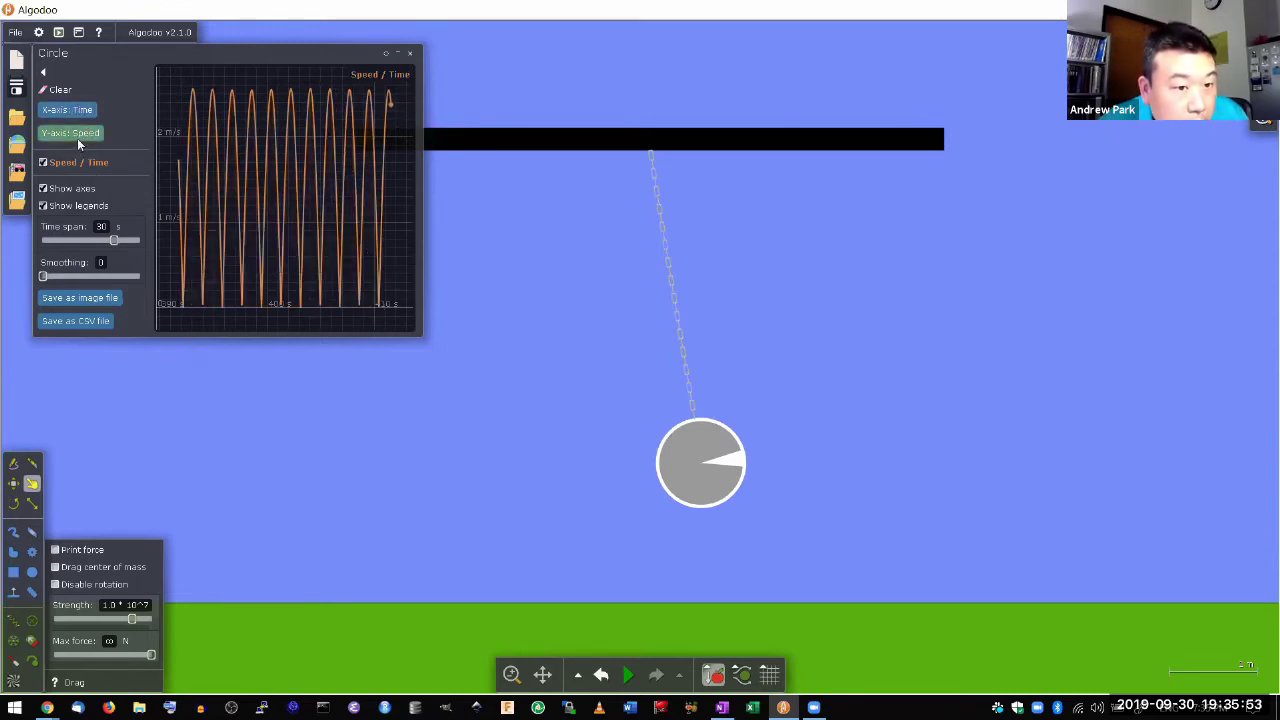
left_click(77, 138)
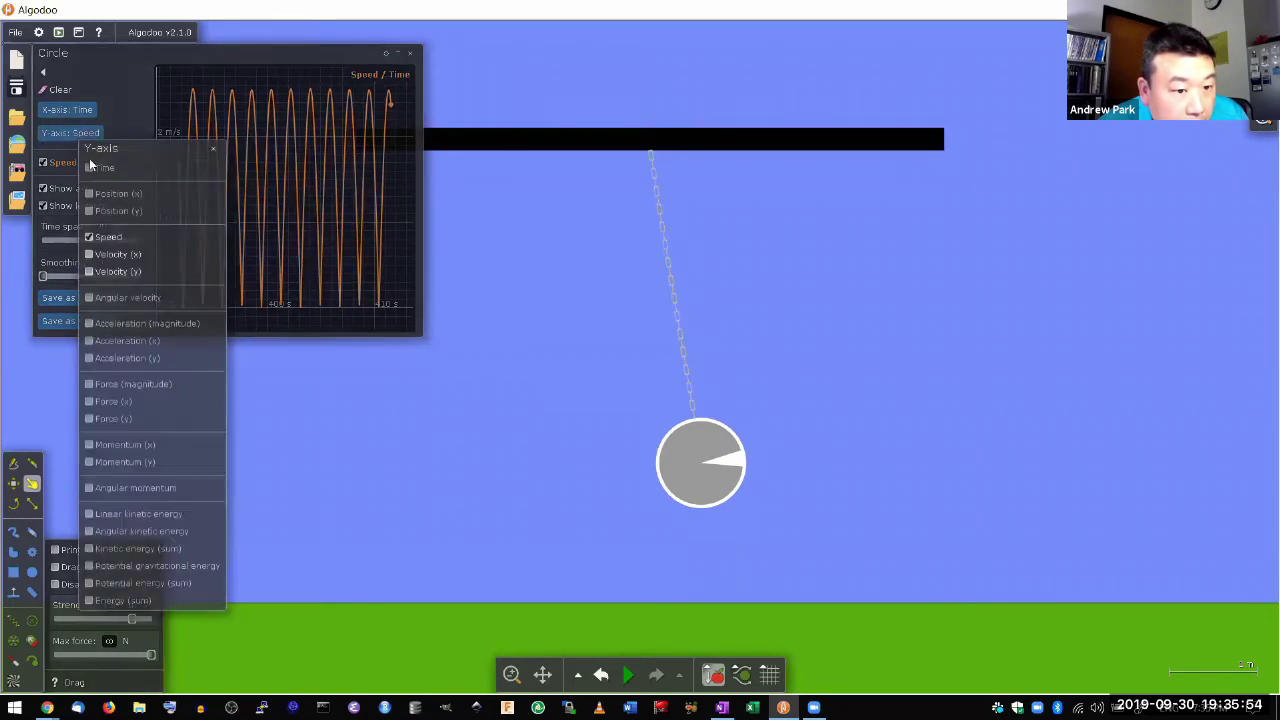
left_click(93, 214)
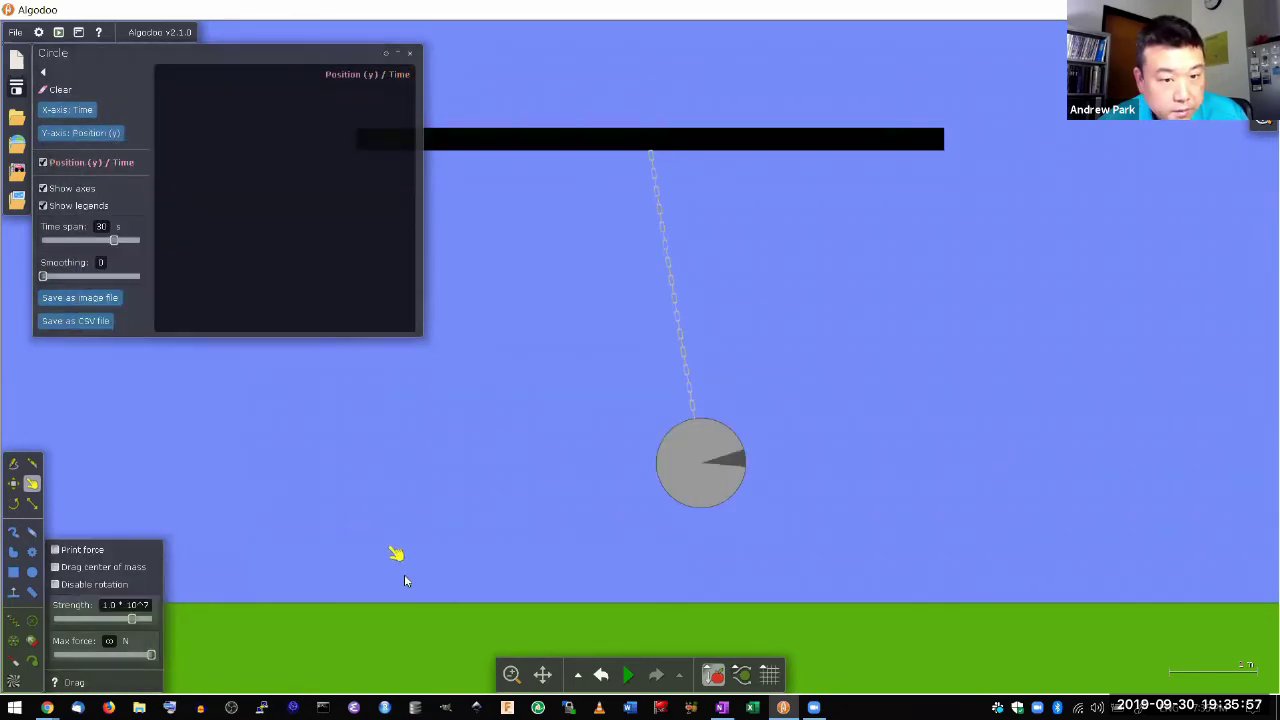
Record about six position oscillations, then shade and clear a time range on the plot
left_click(629, 675)
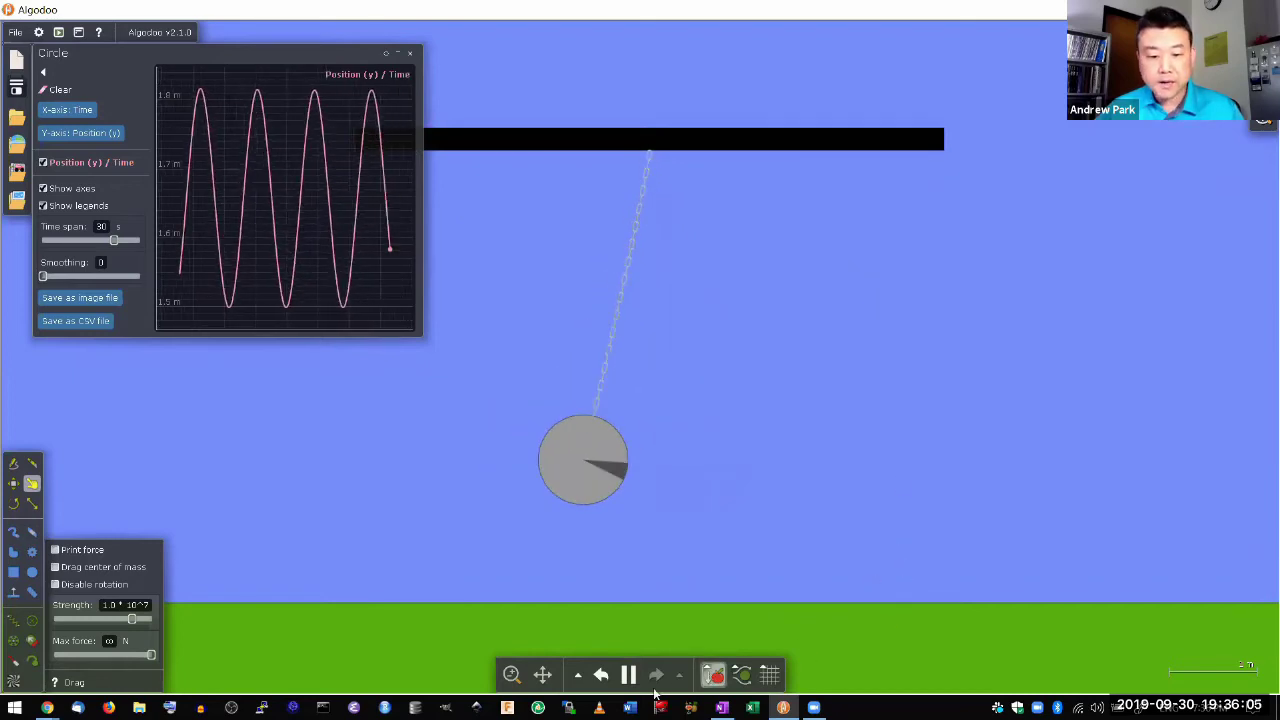
mouse_move(629, 678)
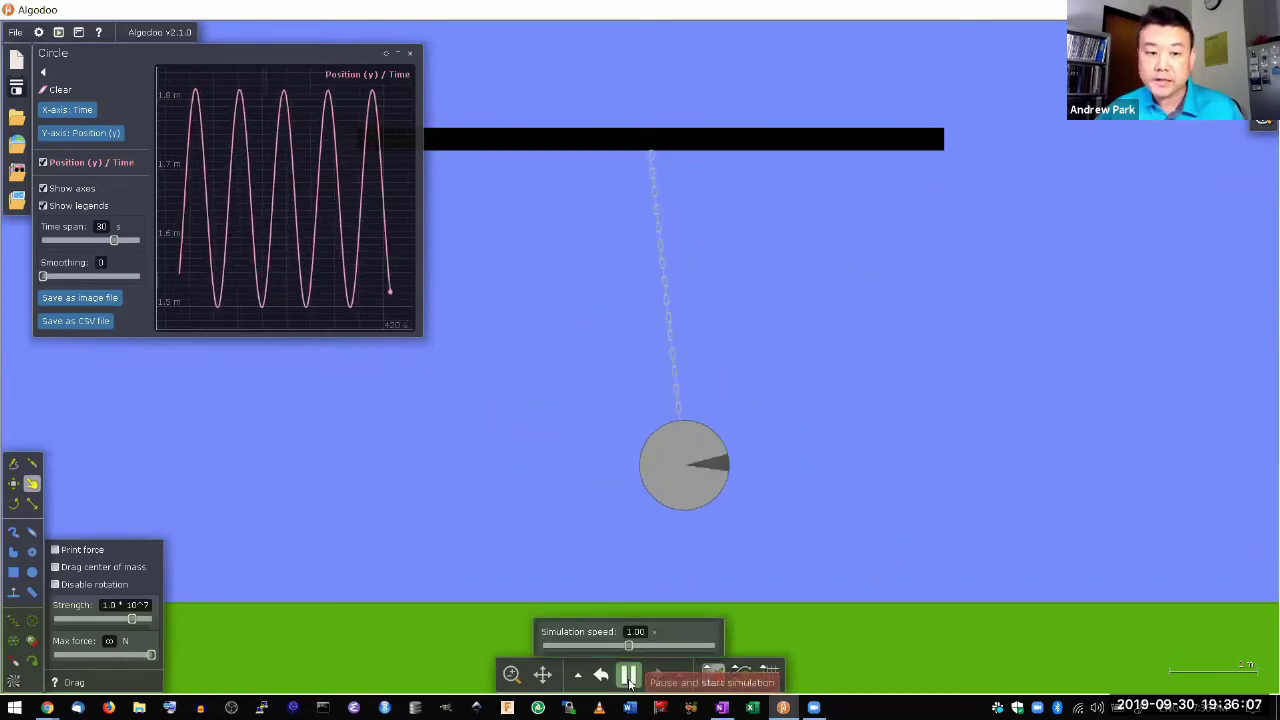
left_click(629, 677)
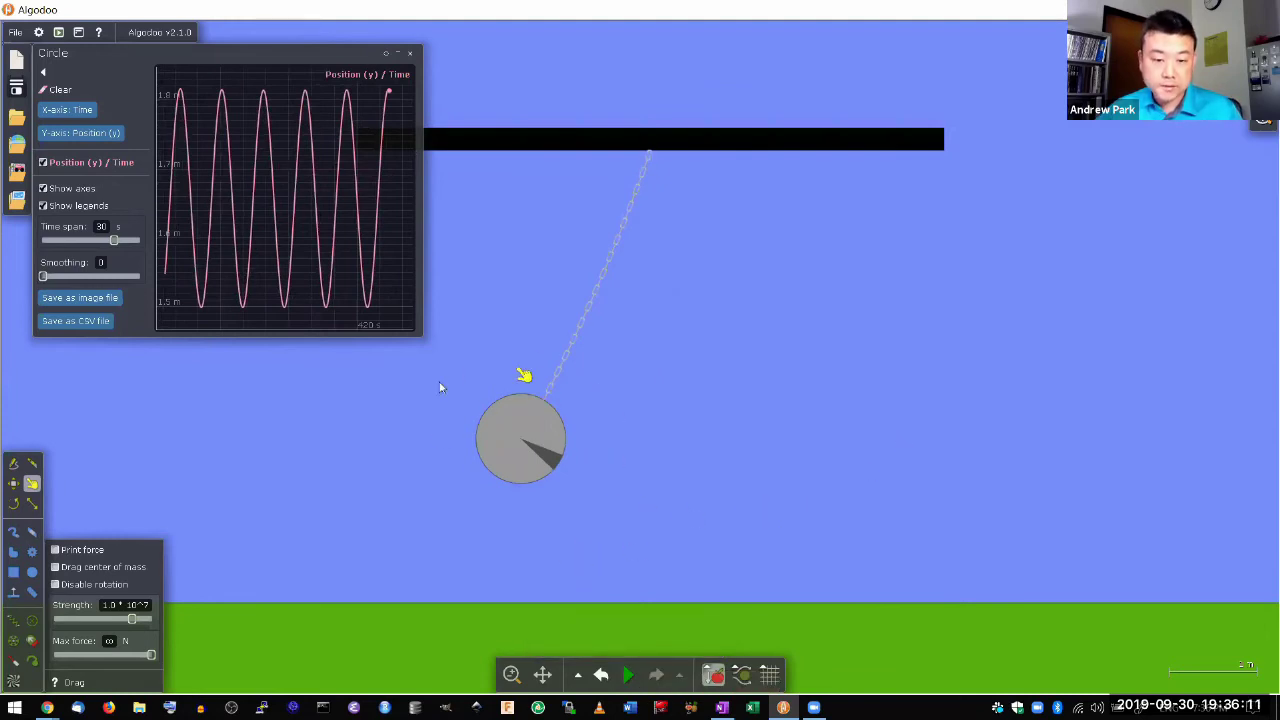
left_click_drag(205, 109, 417, 147)
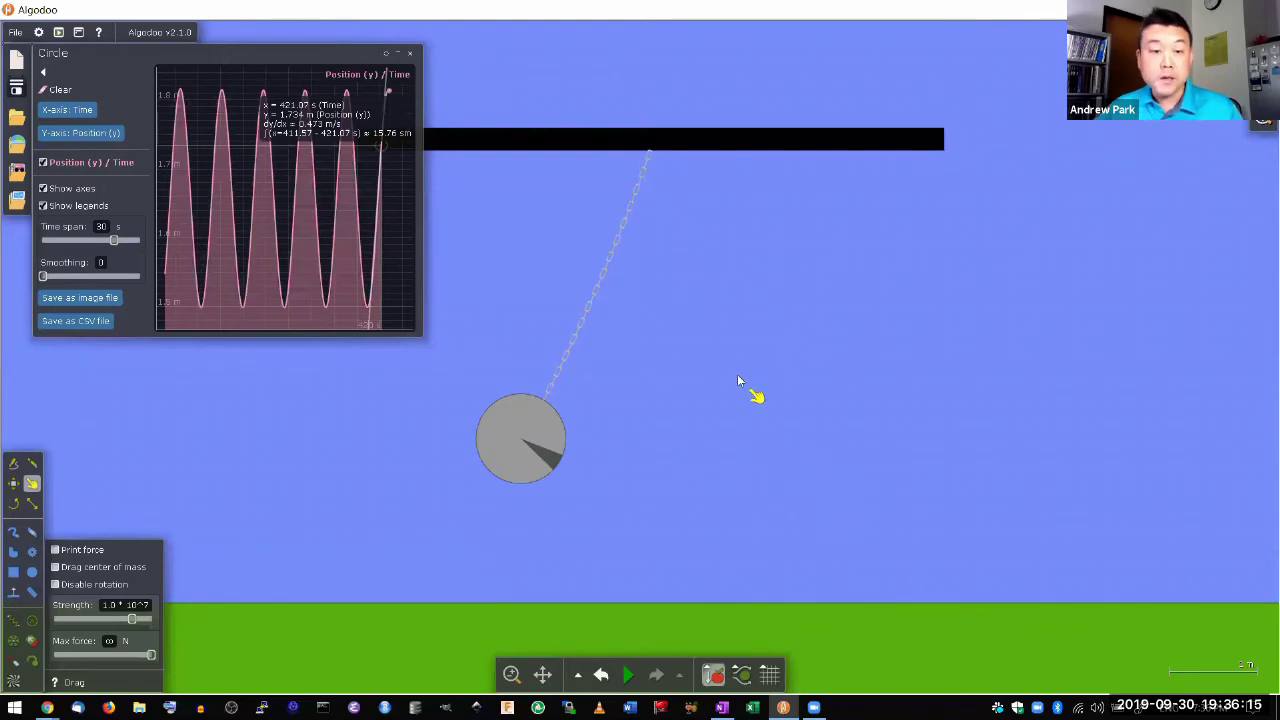
left_click(410, 60)
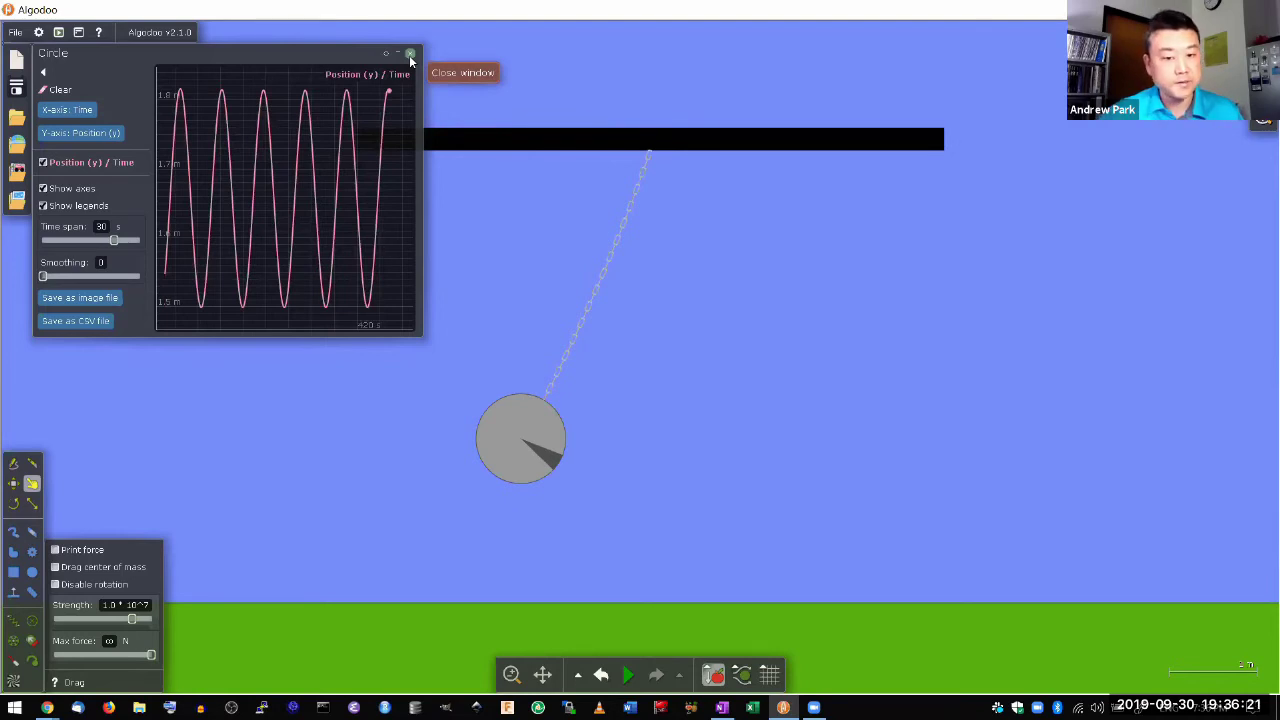
Close the position plot and pause the pendulum at the bottom of its swing
left_click(410, 56)
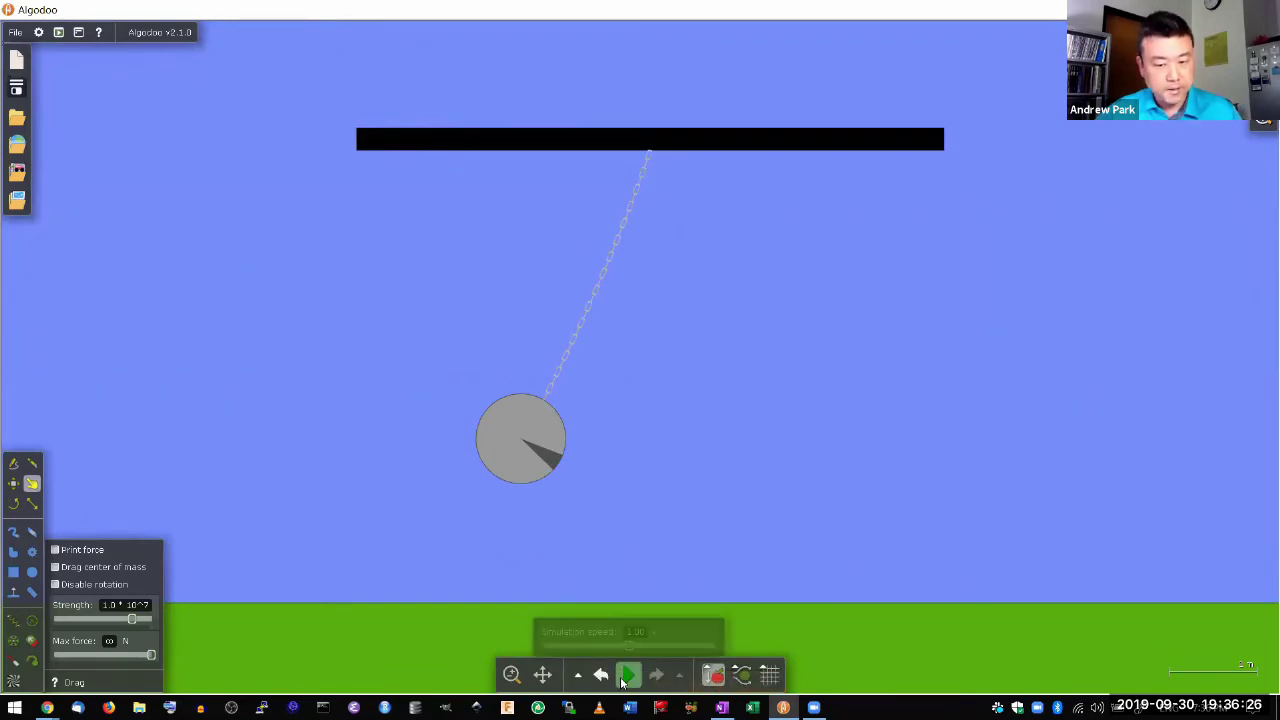
left_click(624, 677)
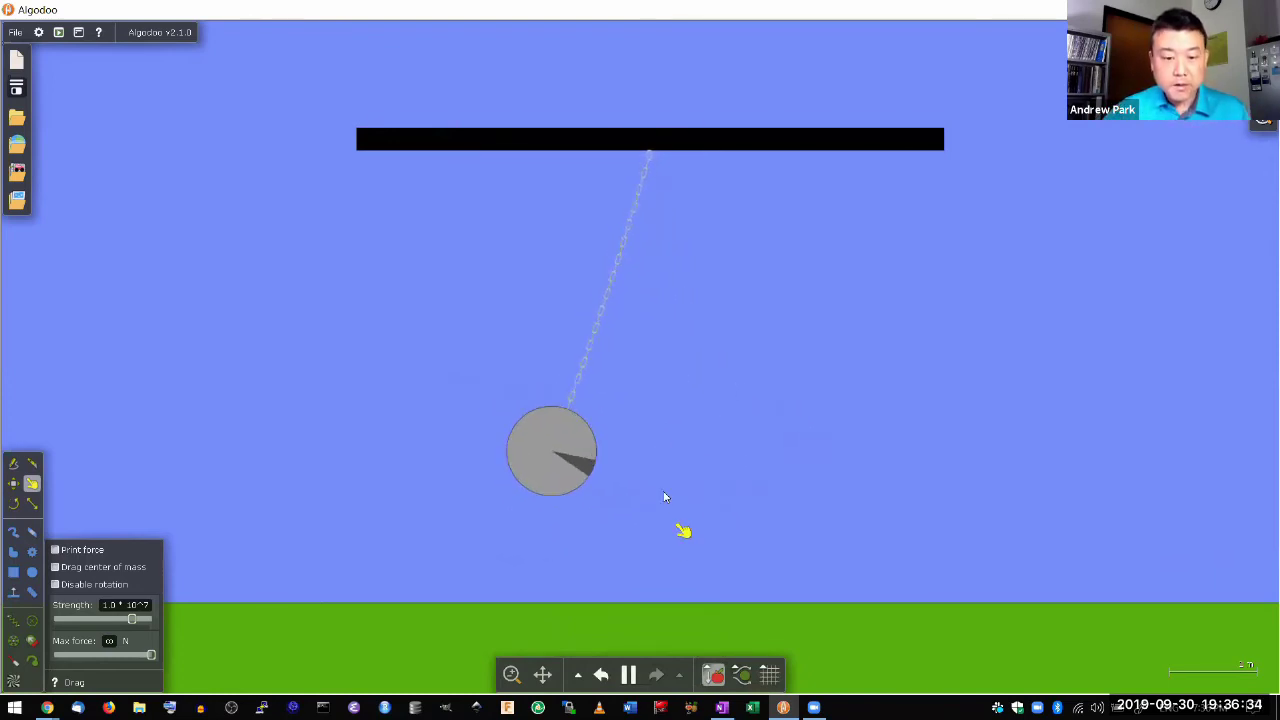
left_click(628, 675)
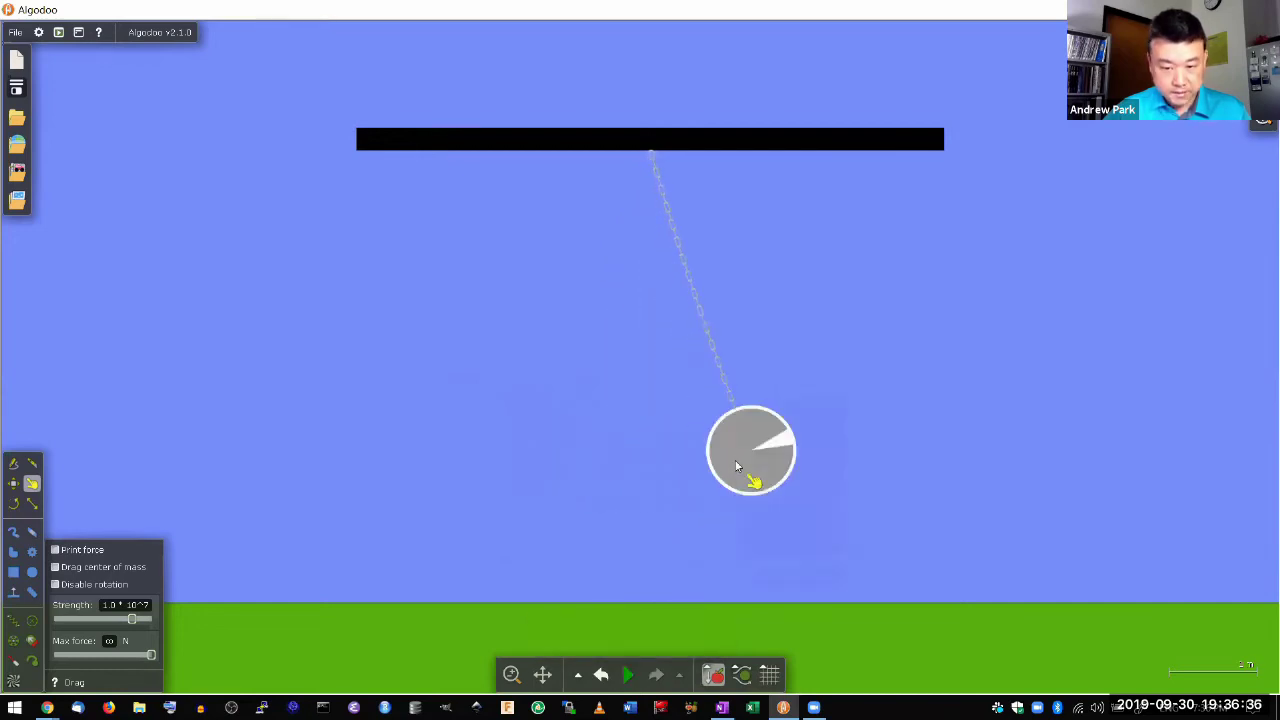
Open a Speed vs Time plot for the ball, move it top-left, and record several swings
right_click(749, 477)
left_click(790, 499)
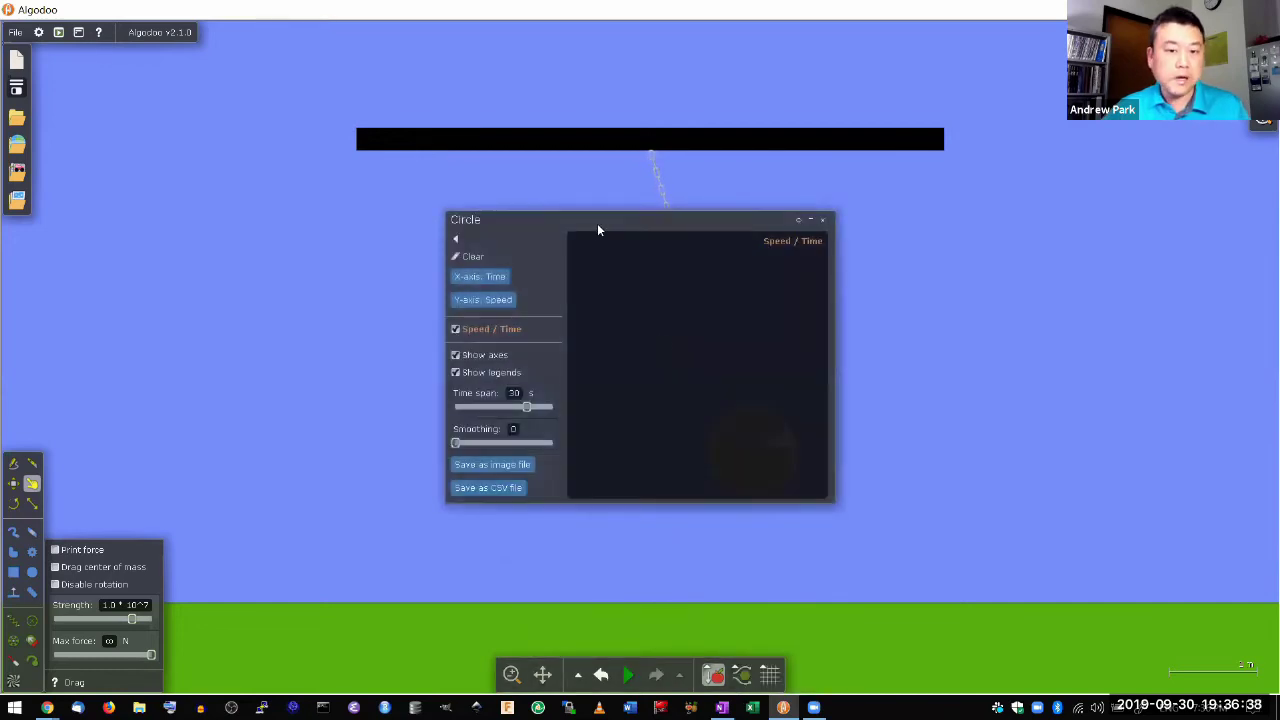
left_click_drag(544, 231, 174, 63)
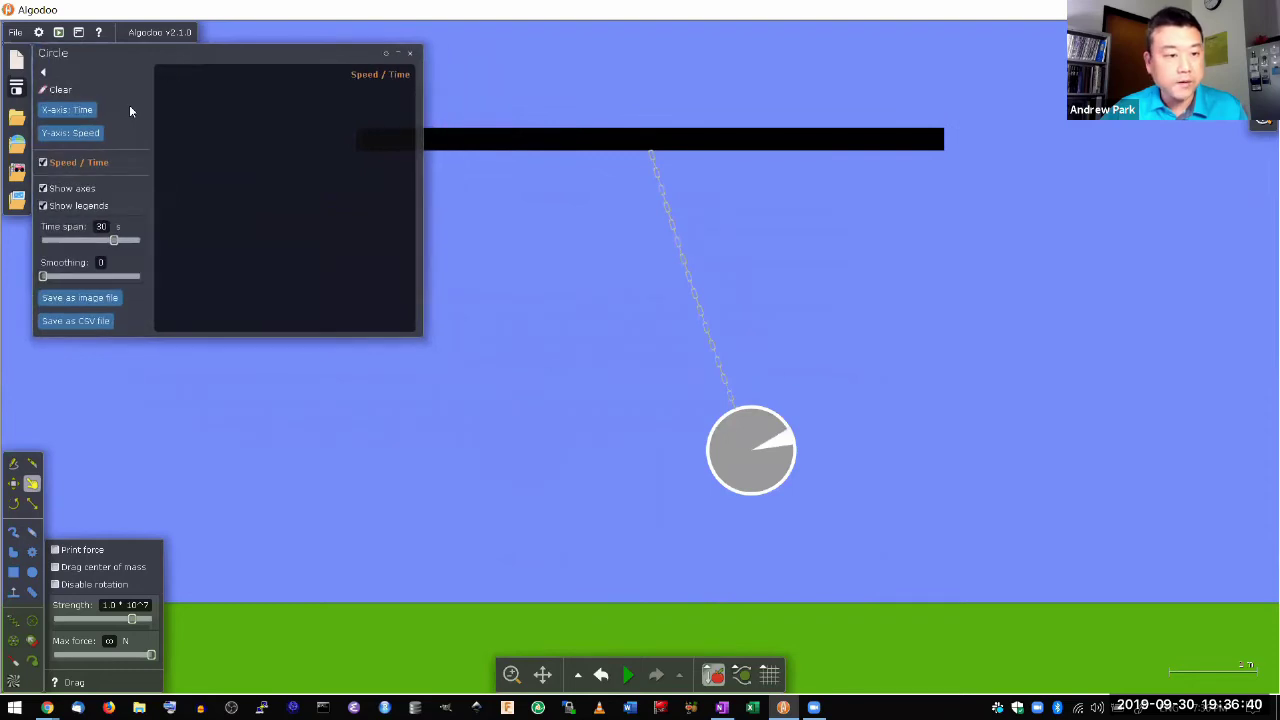
left_click(628, 675)
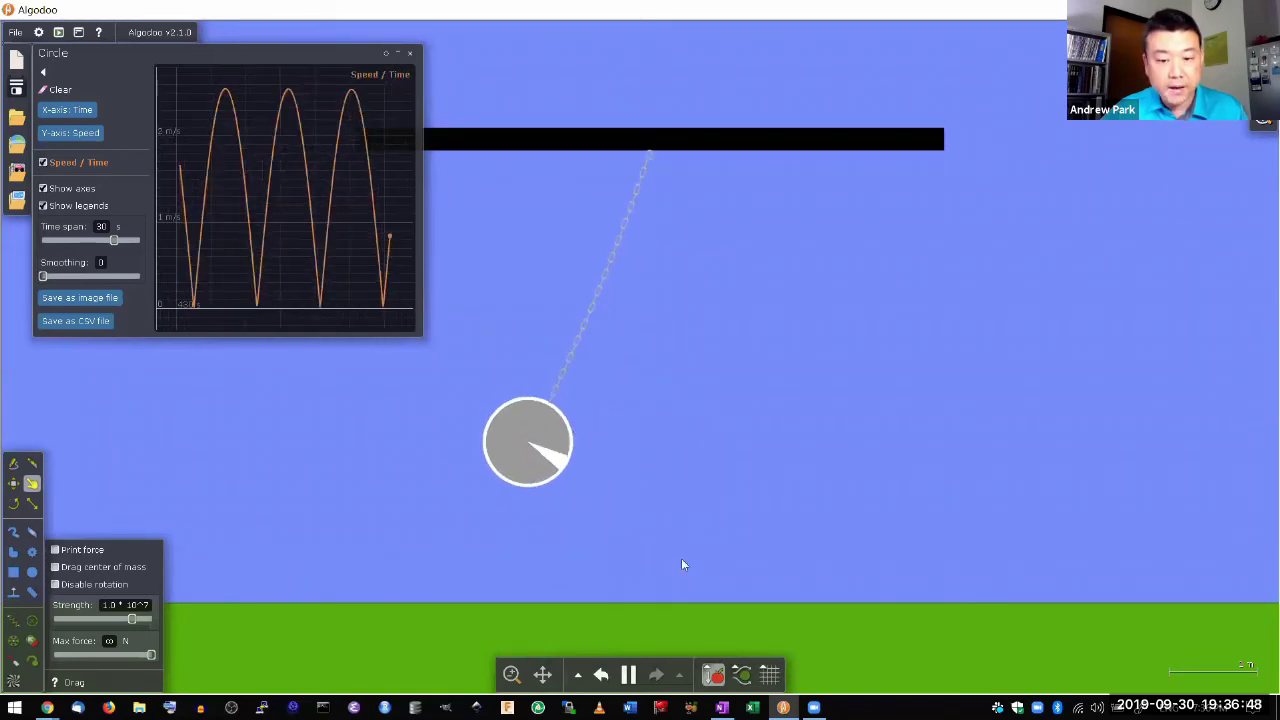
left_click(628, 675)
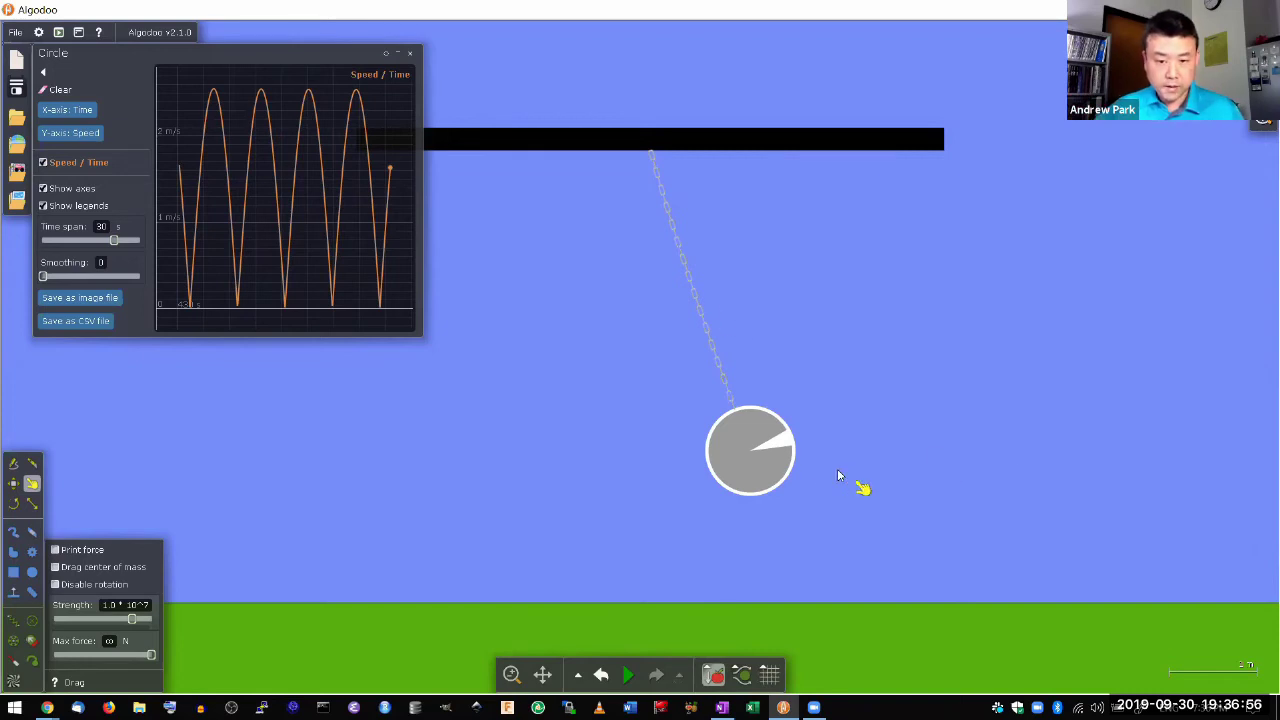
left_click(628, 675)
left_click(628, 675)
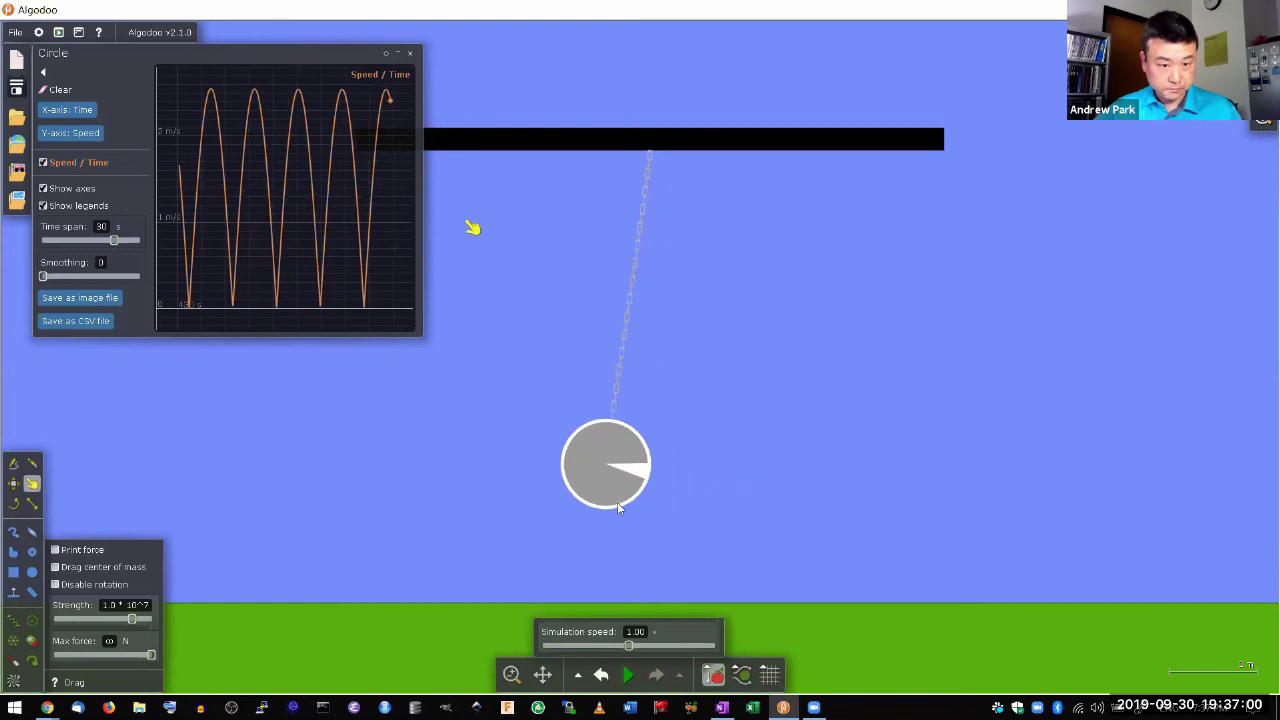
Shade the speed graph from 430.08 s to 435.97 s, giving an integral of 9.27 m
mouse_move(172, 250)
left_mouse_down()
mouse_move(400, 110)
mouse_move(340, 108)
mouse_move(389, 114)
left_mouse_up()
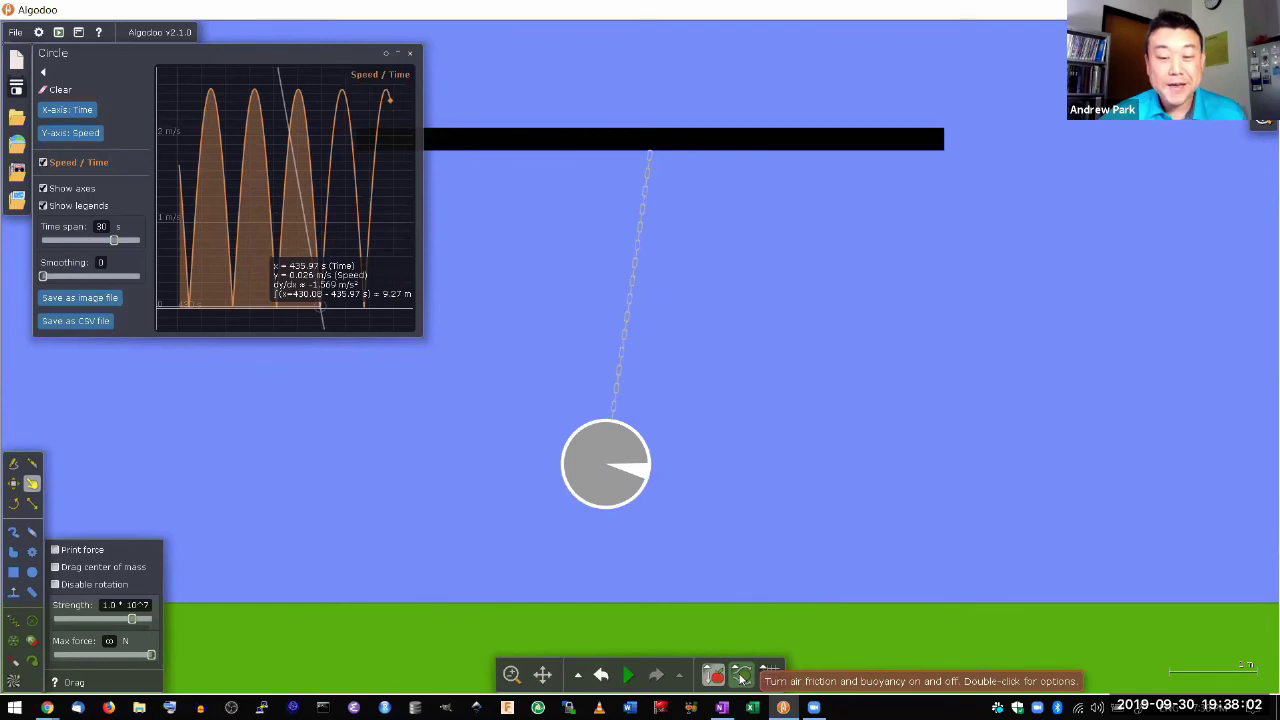
Run the pendulum until about 17 equal speed arches fill the 30 s graph, then pause
left_click(629, 676)
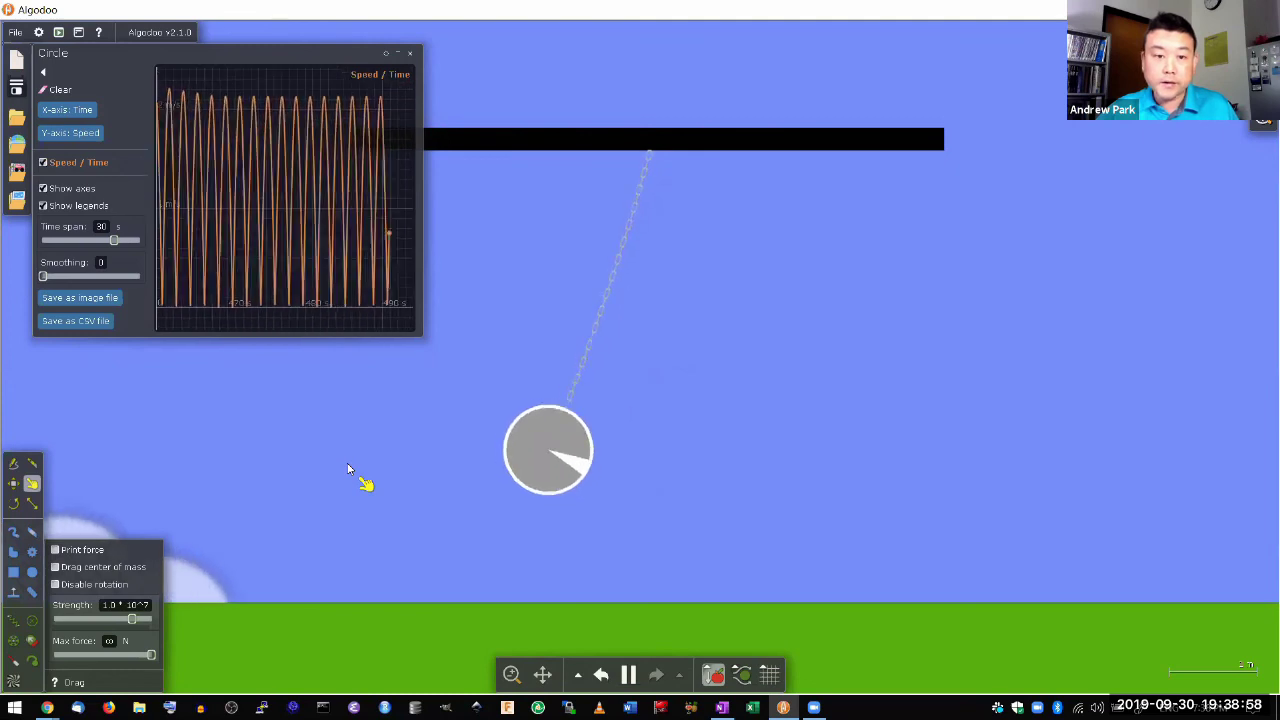
mouse_move(628, 672)
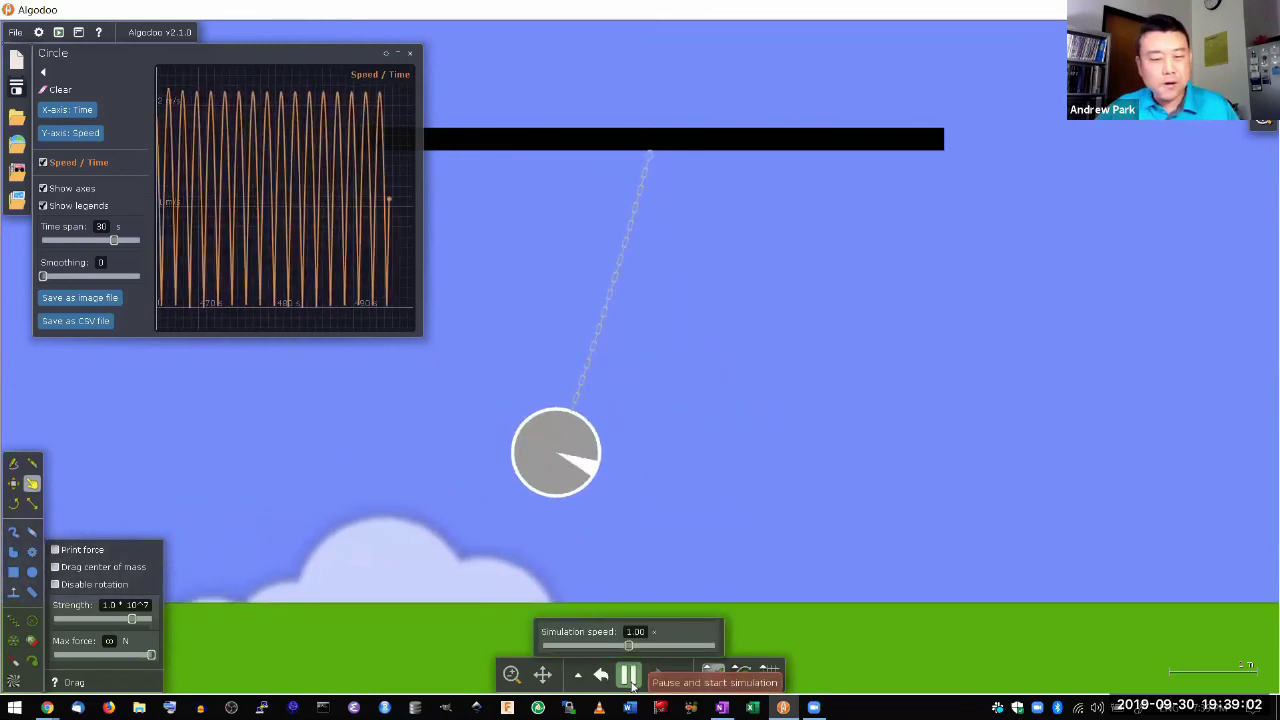
left_click(629, 676)
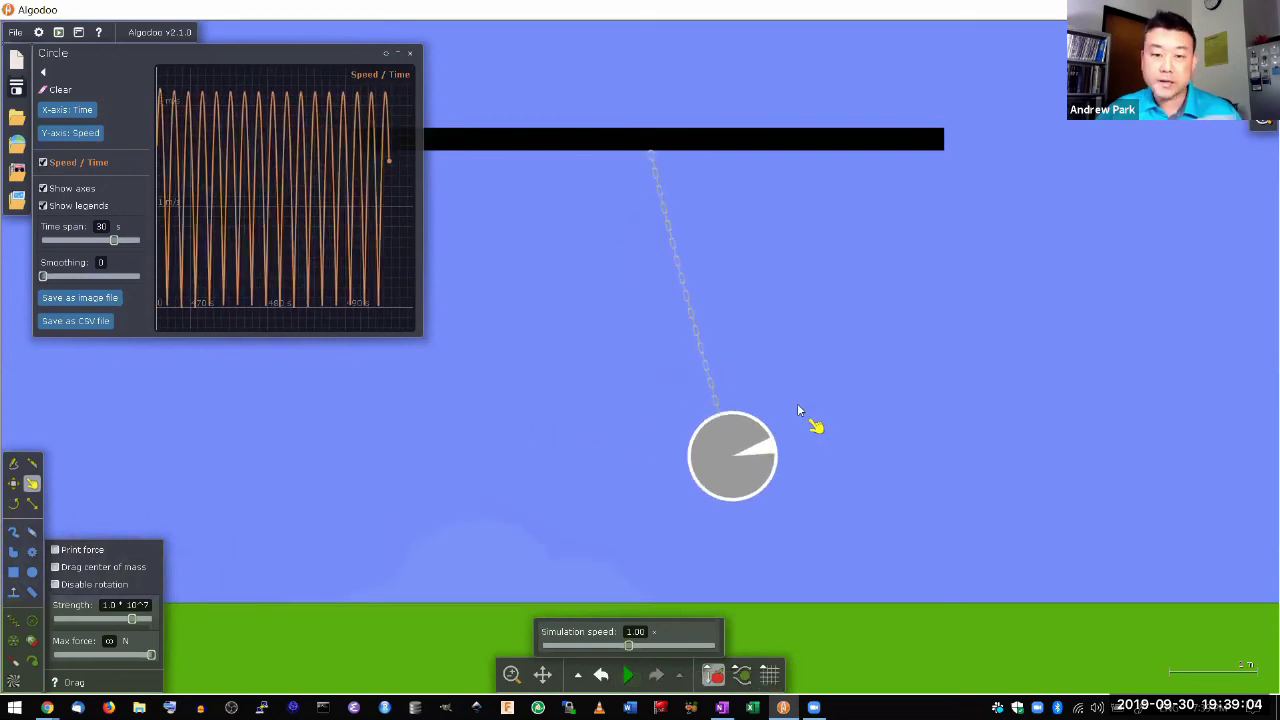